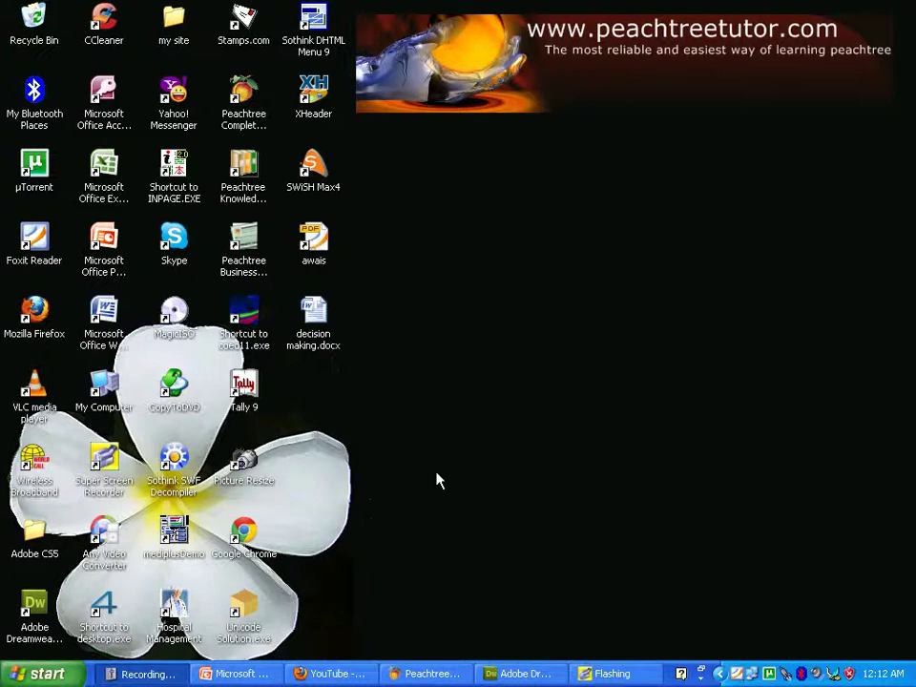
- Switch to Peachtree Accounting and start a customer record with ID "Galaxy computers" and name "Galaxy Computers"
click(427, 674)
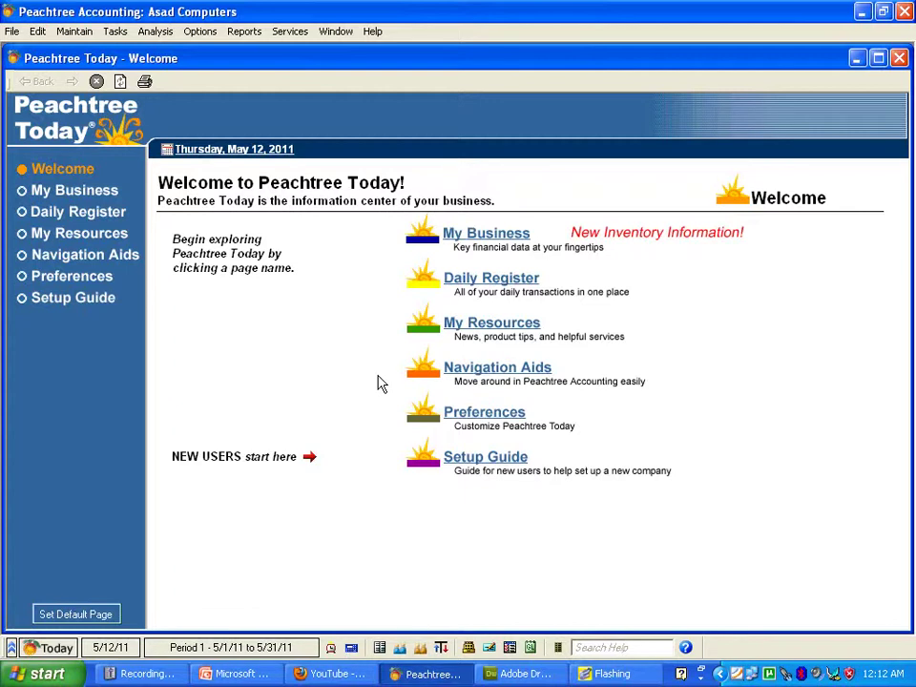
click(75, 32)
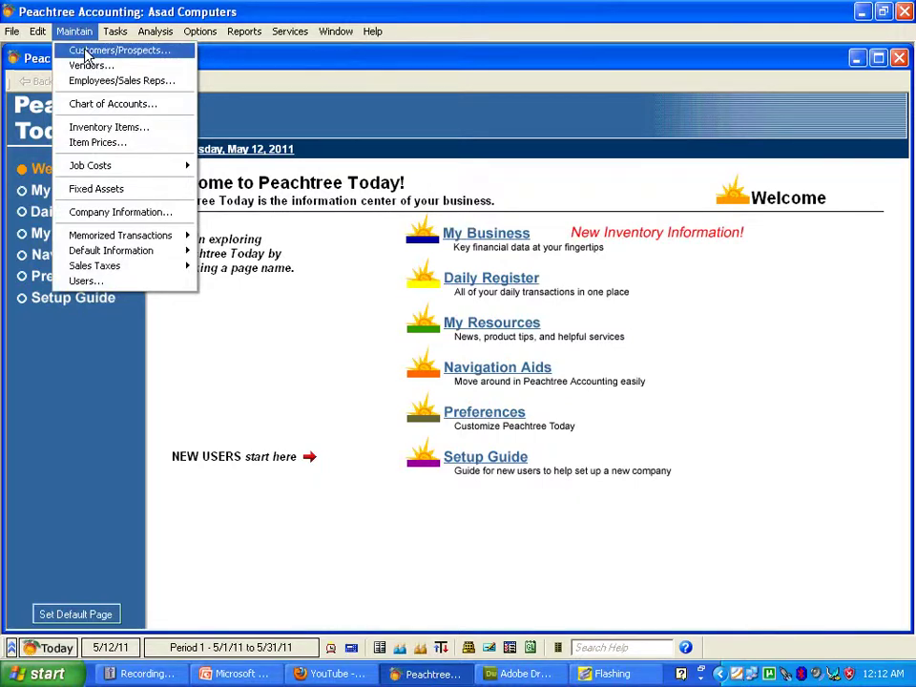
click(85, 52)
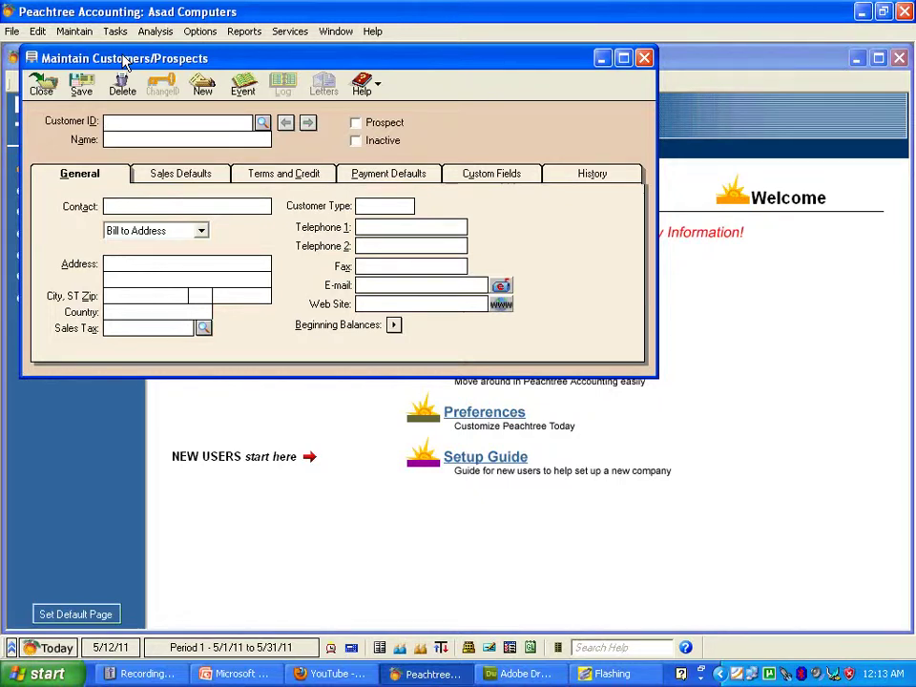
text(Ga)
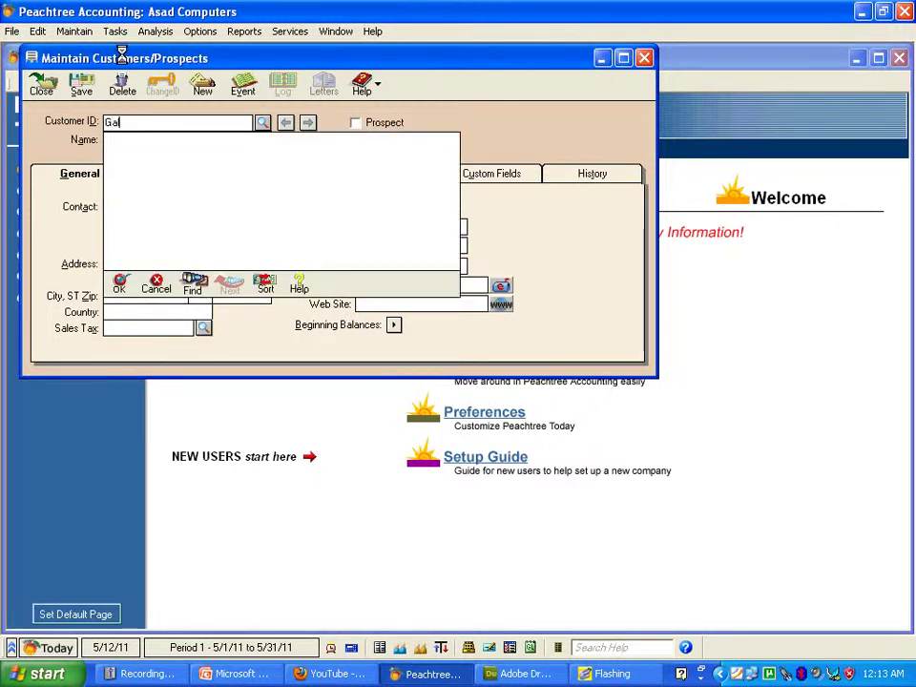
text(laxy comp)
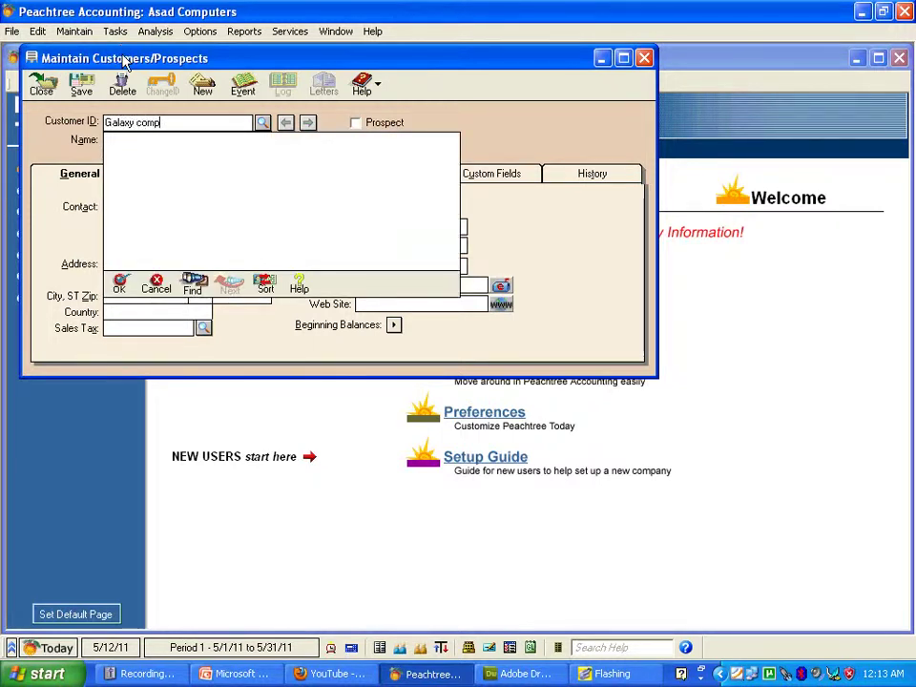
text(uters)
key(Tab)
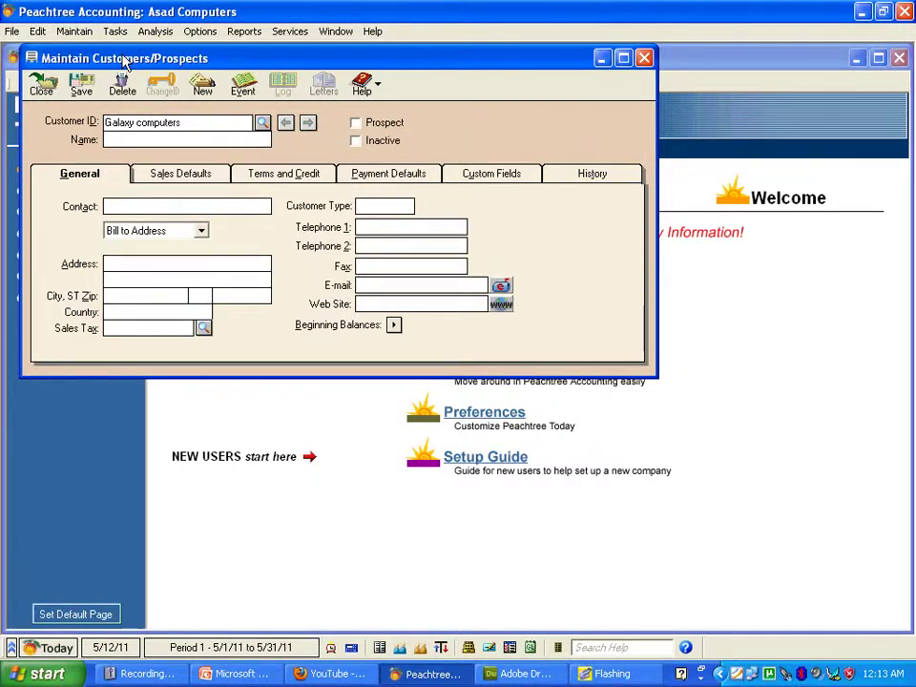
text(Galaxy Computers)
- Enter the contact person's name and the billing address in the customer's general information
click(167, 207)
text(Mr. Ha)
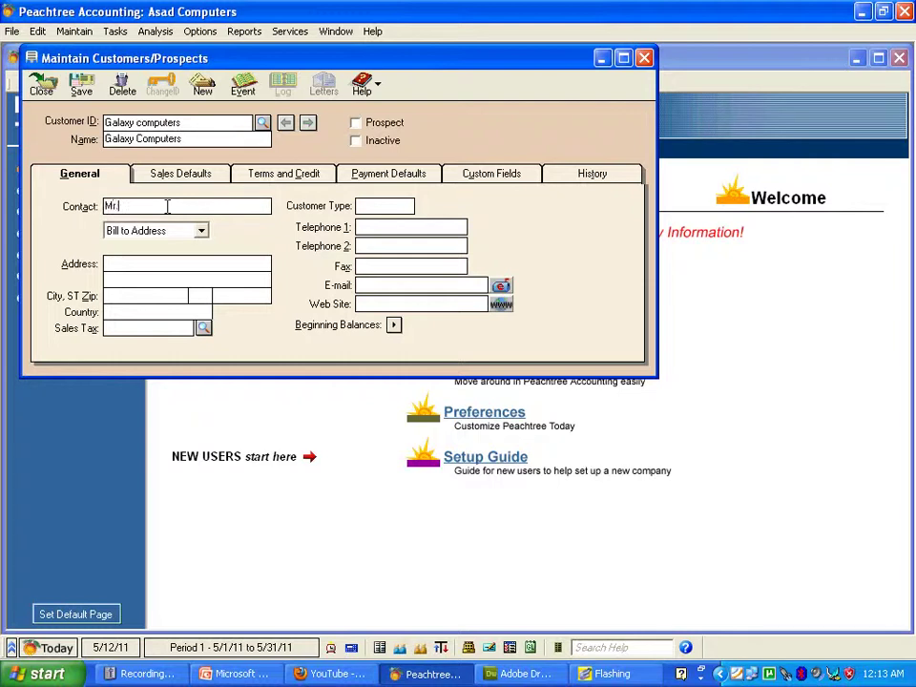
text(ssan)
click(188, 264)
text(Shop#)
key(BackSpace)
key(BackSpace)
text(# 4, khan plaza)
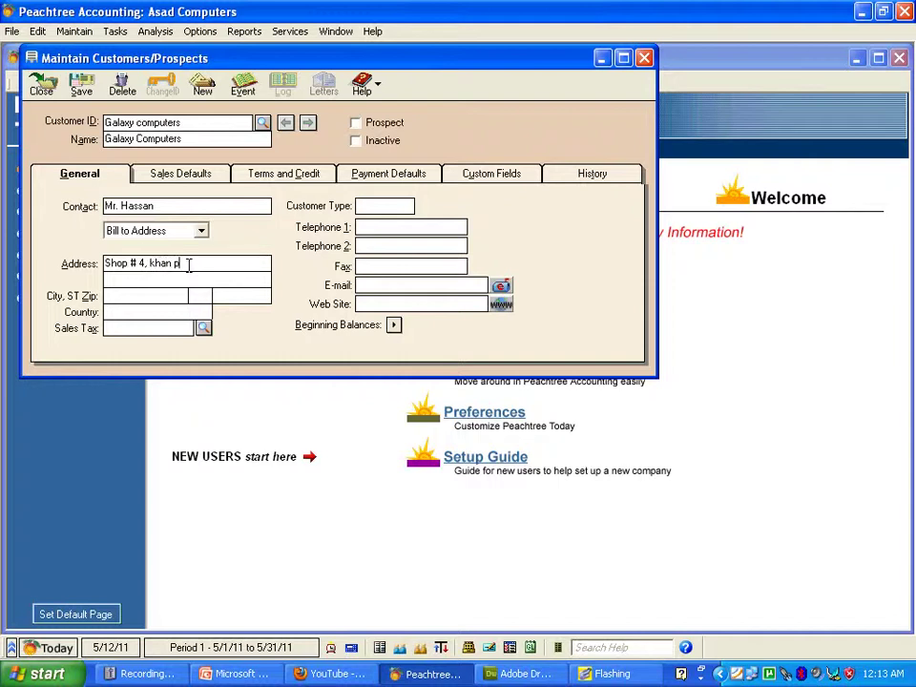
text( Multan)
- Review the customer's sales, credit and payment defaults, then save the record and close it
click(190, 184)
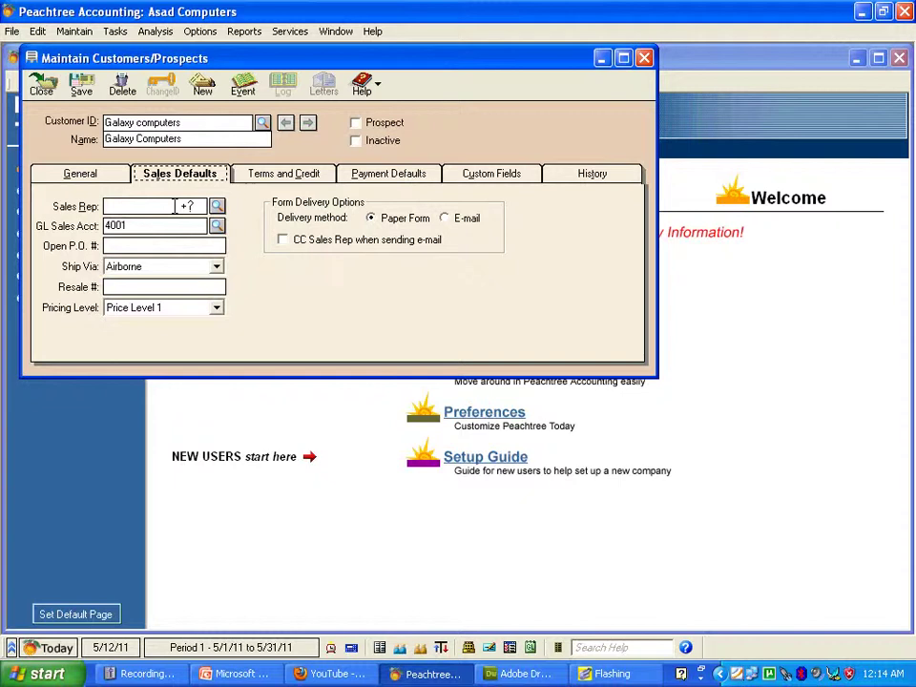
click(299, 181)
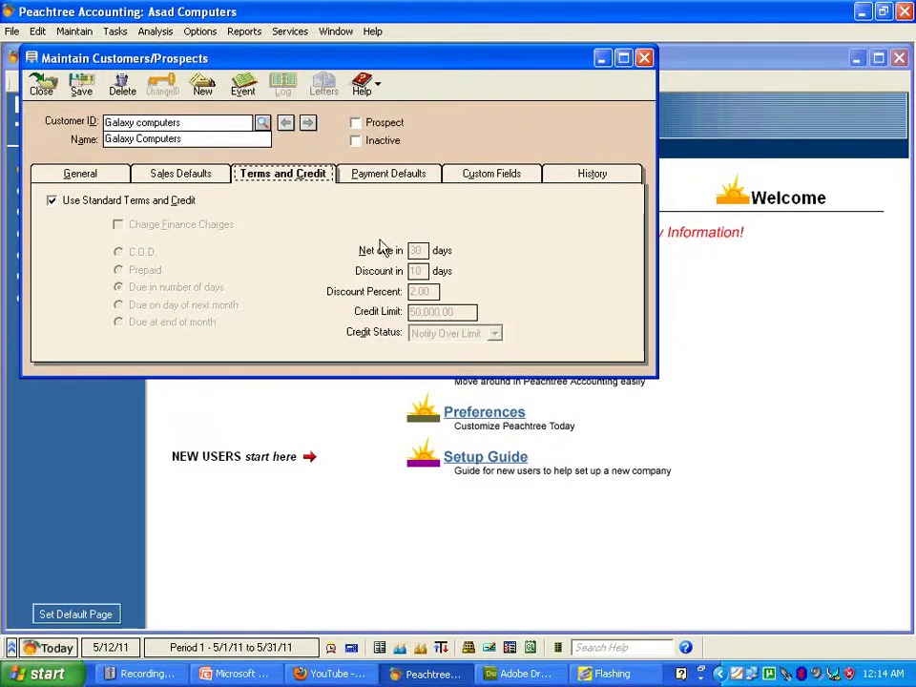
click(393, 178)
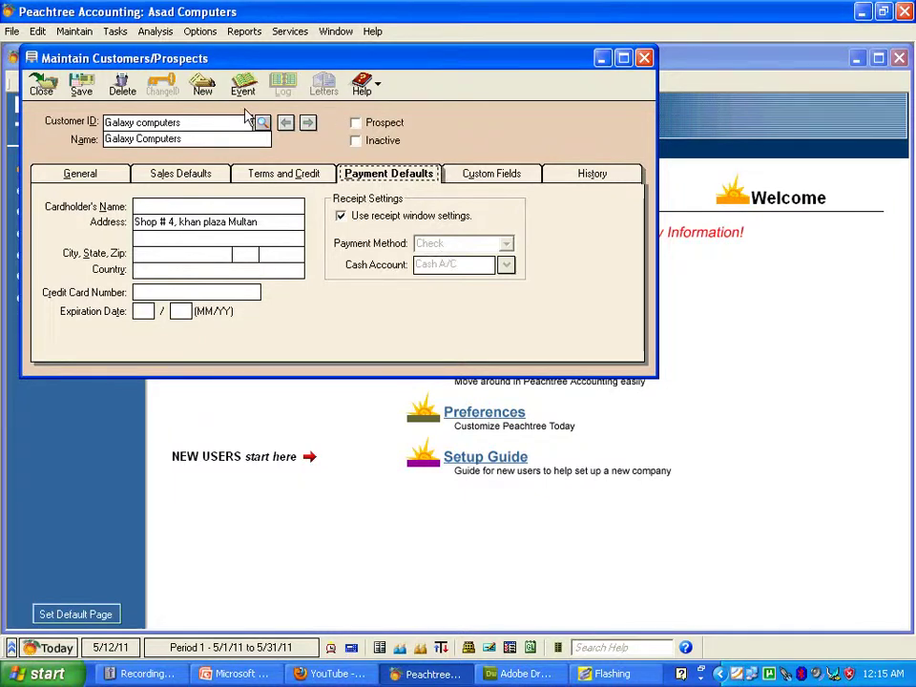
click(84, 87)
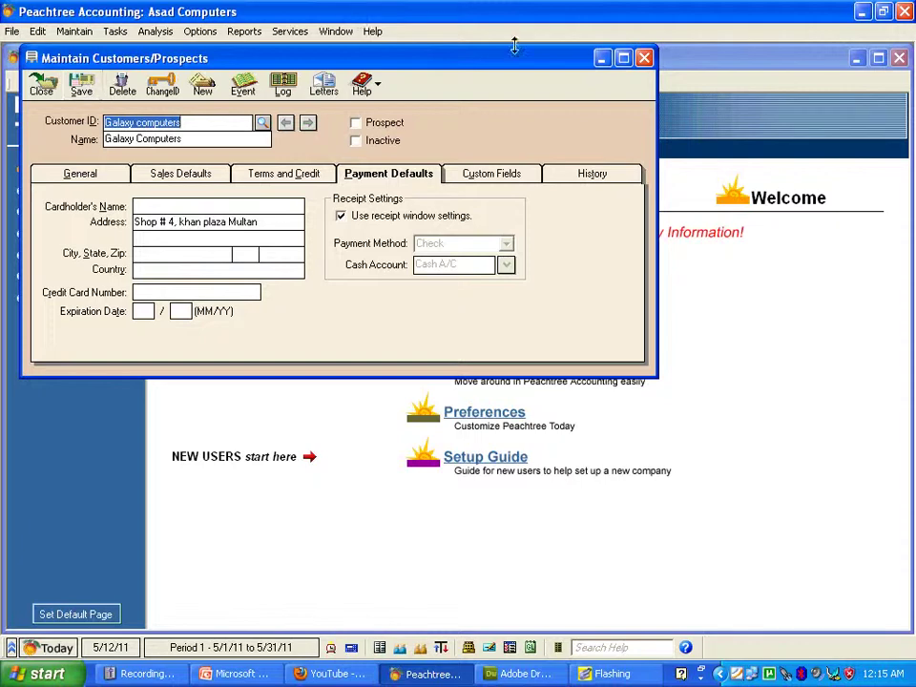
click(645, 58)
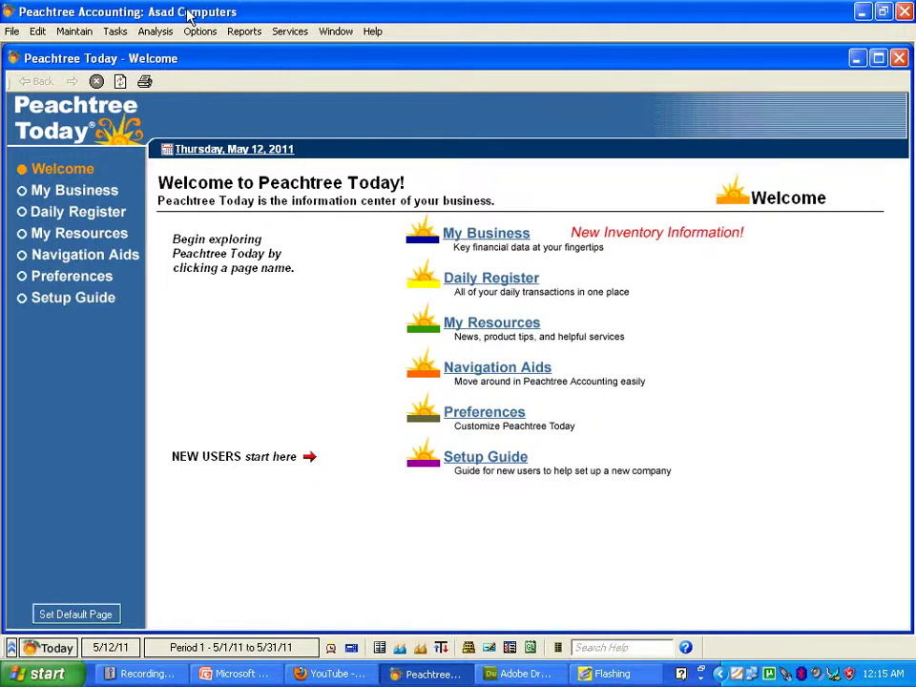
- Open a blank sales invoice from the Sales navigation aids and maximize its window
click(116, 33)
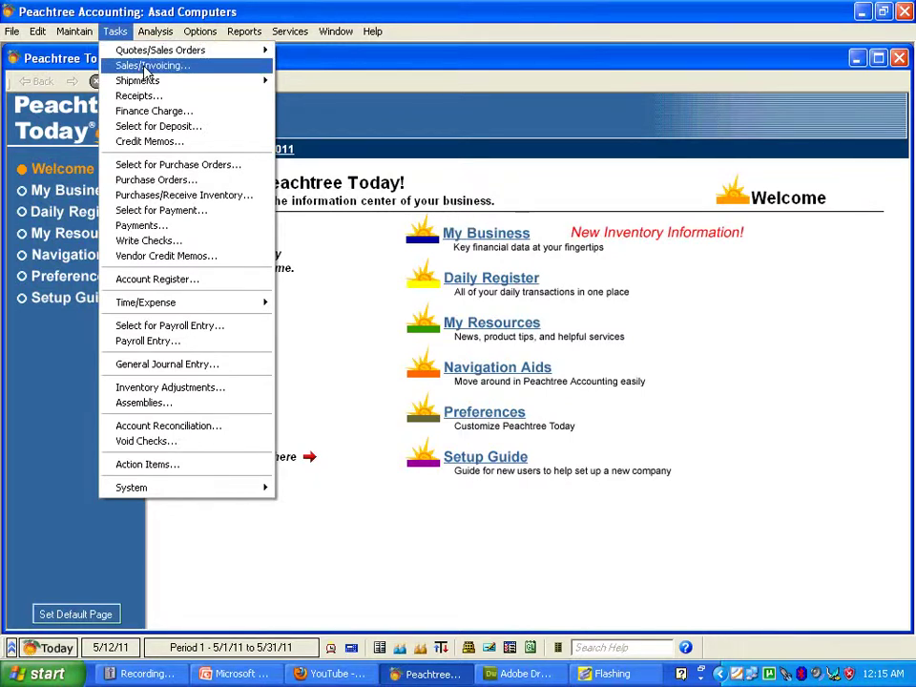
click(195, 6)
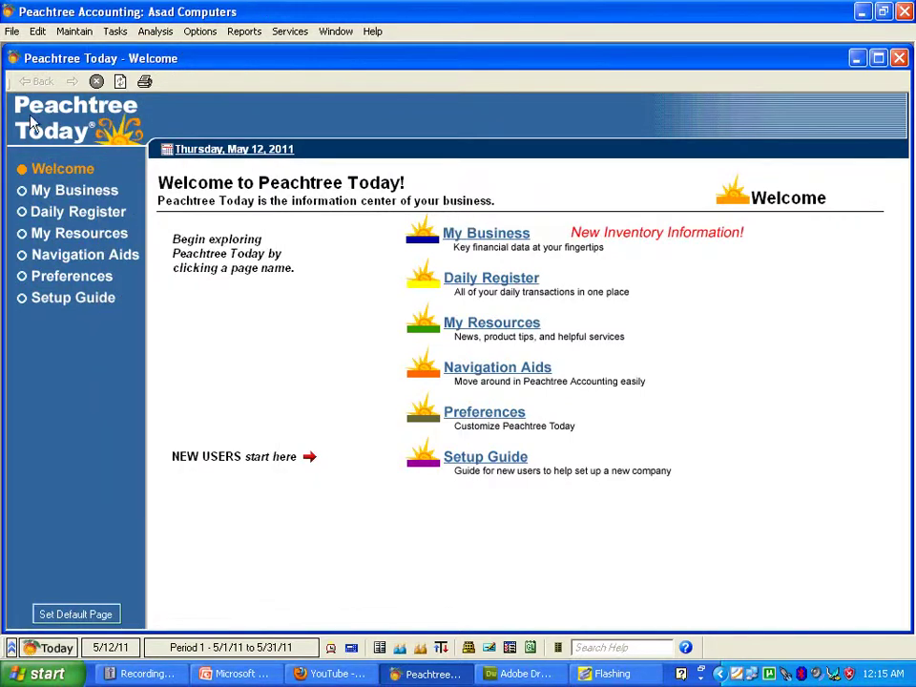
click(43, 258)
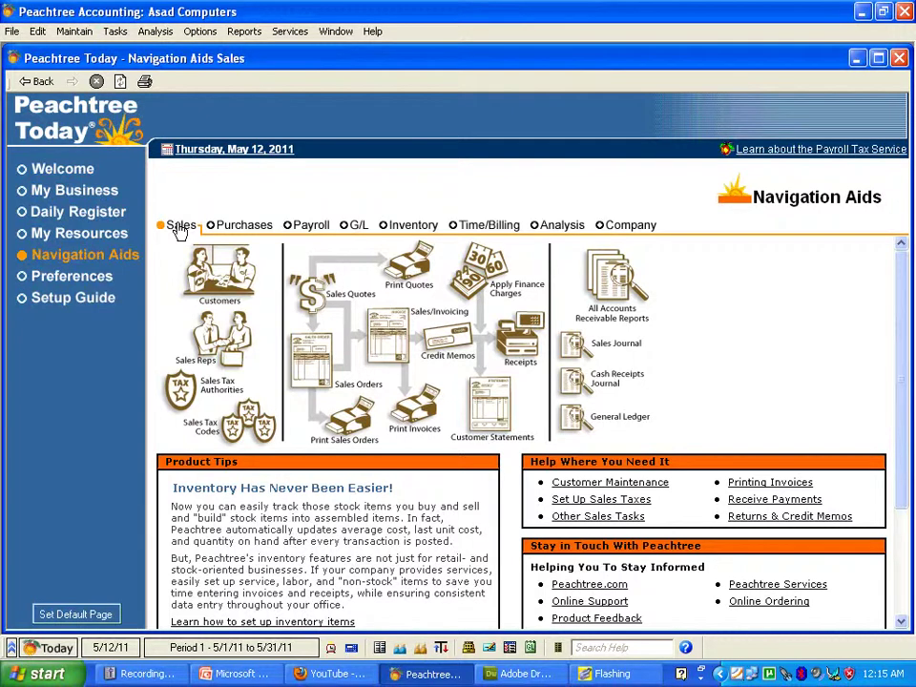
click(385, 353)
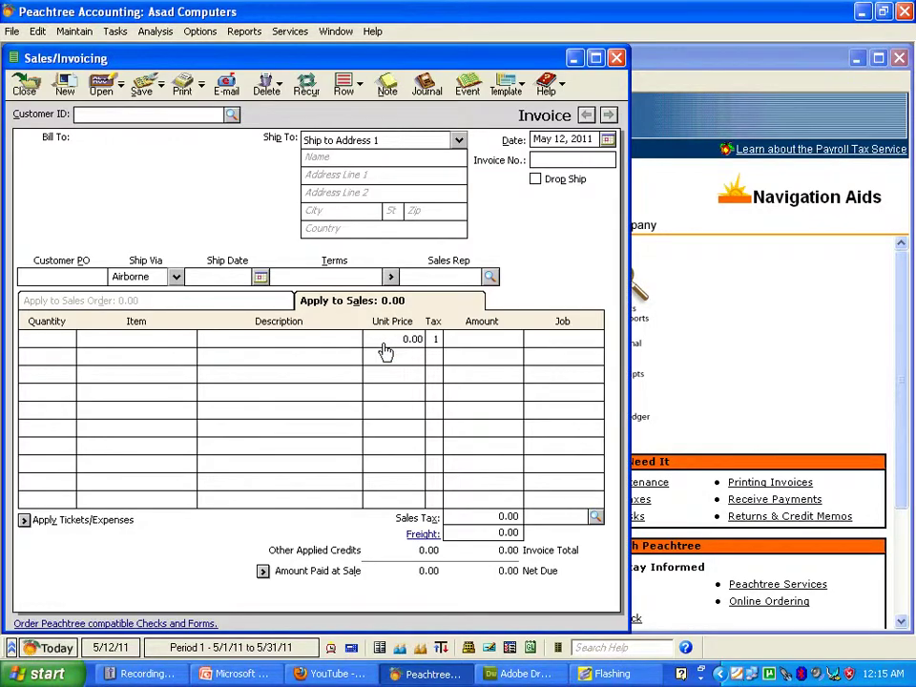
double_click(378, 59)
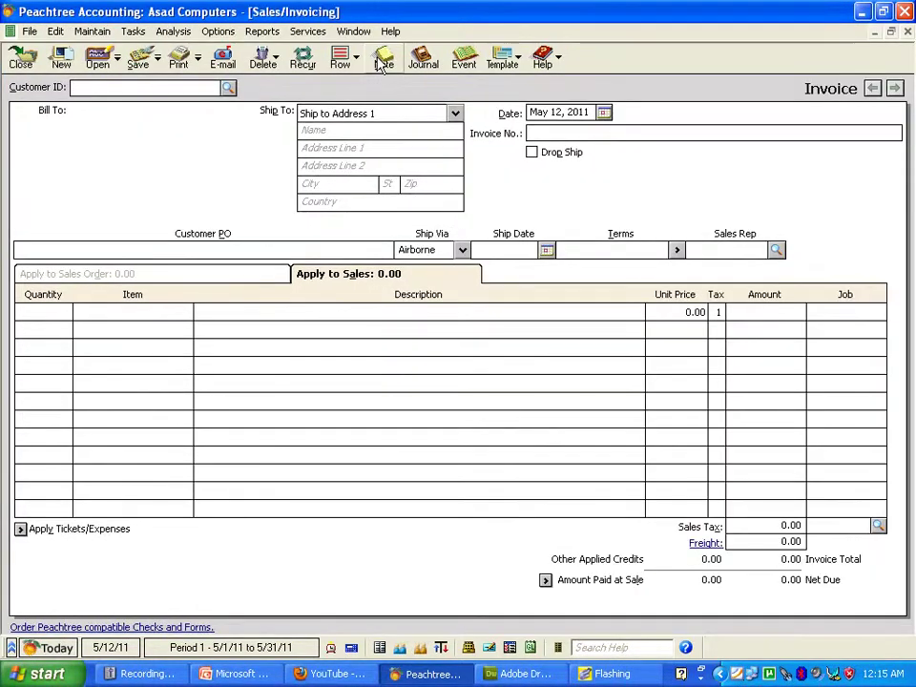
- Fill in the invoice header with customer Galaxy computers, invoice number 4839 and Hand Deliver as the shipping method
click(227, 88)
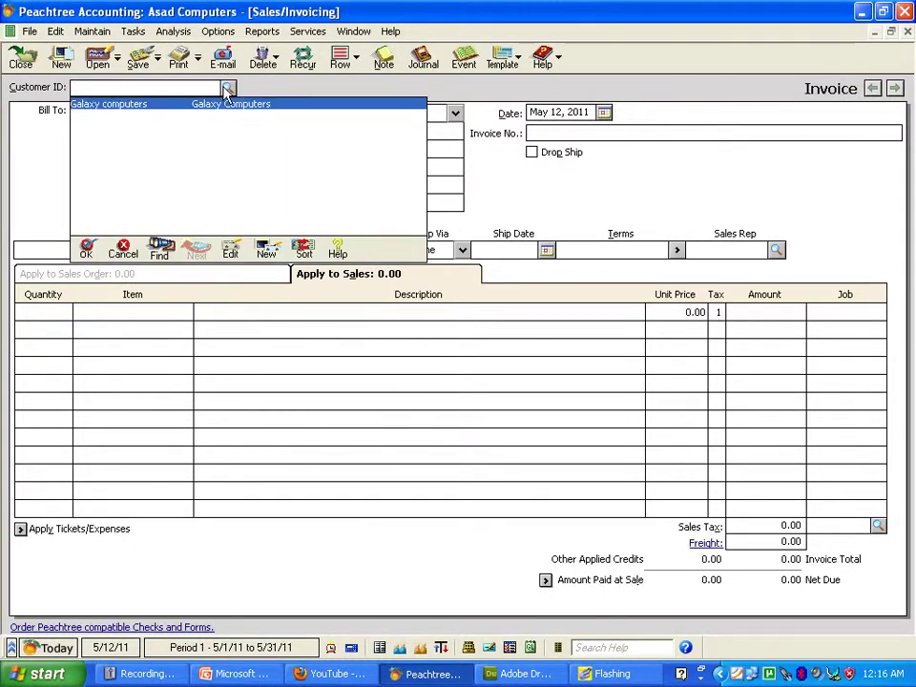
click(124, 106)
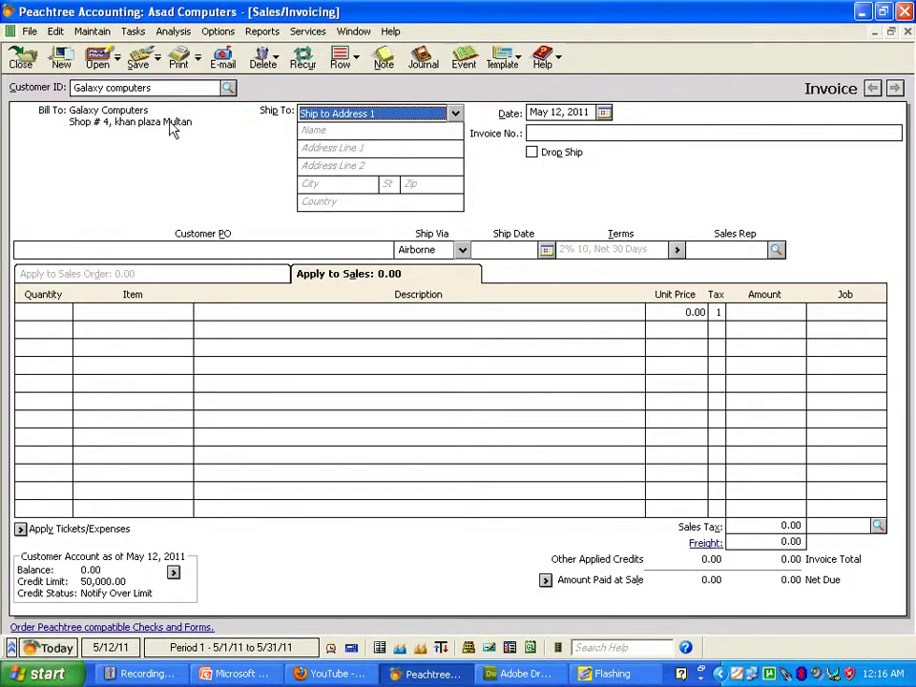
click(564, 133)
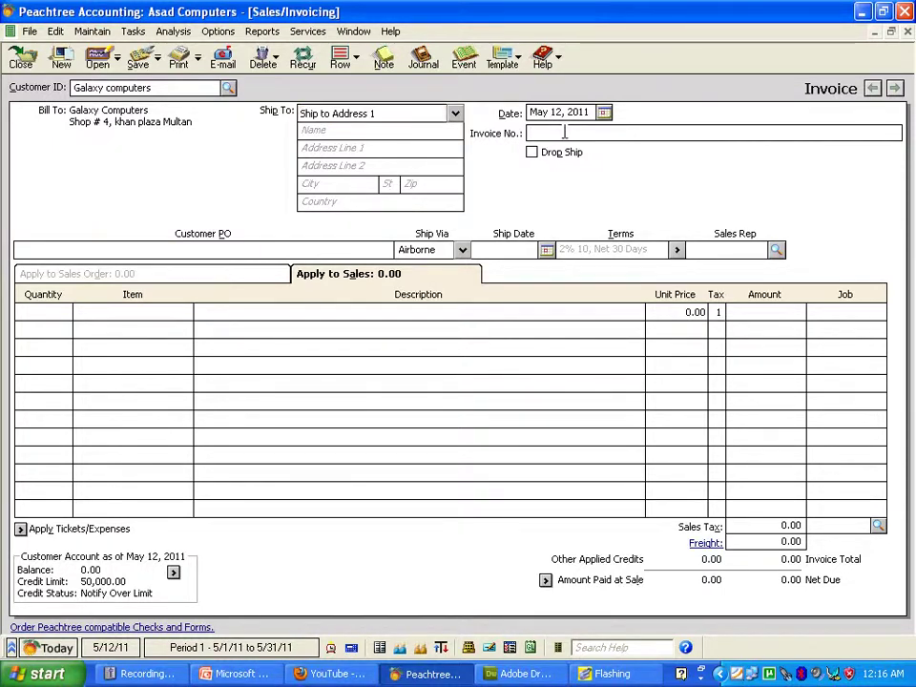
text(4839)
click(462, 250)
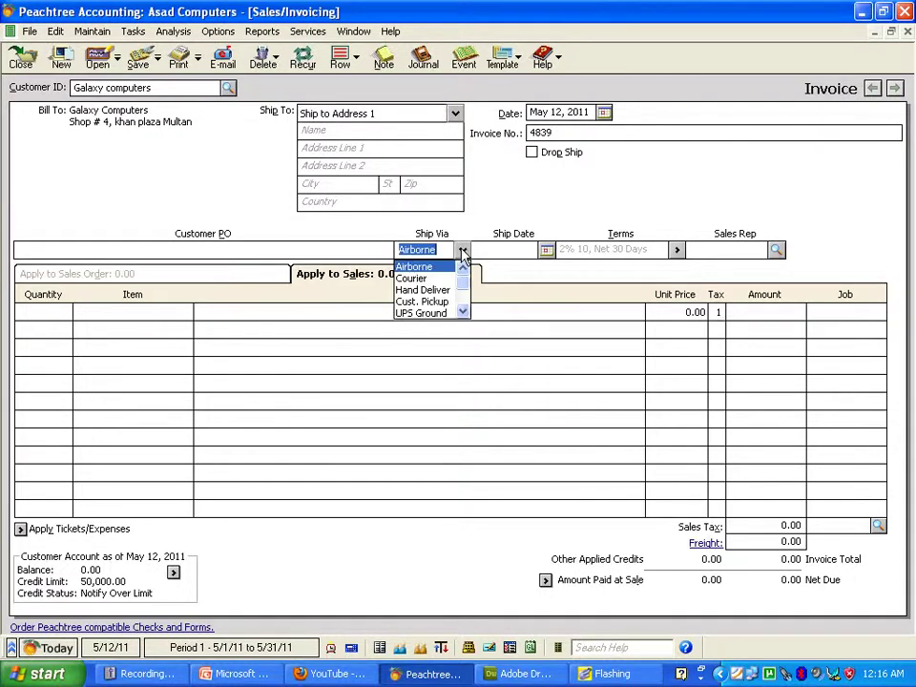
click(423, 291)
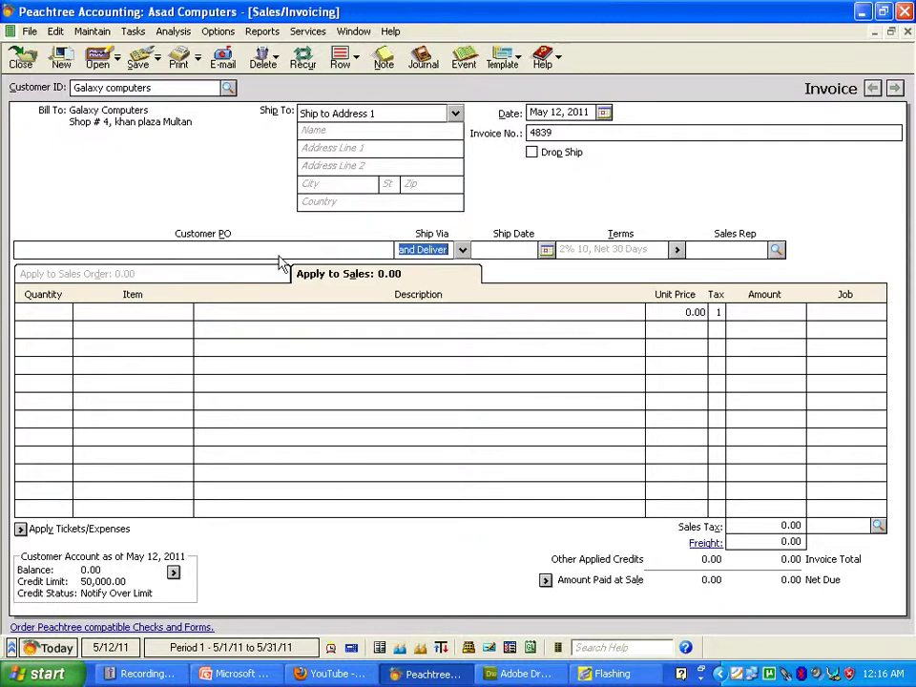
- Add the first invoice line with quantity 2, item BLCD1001 and the description "Sold 2 black lcds"
click(42, 321)
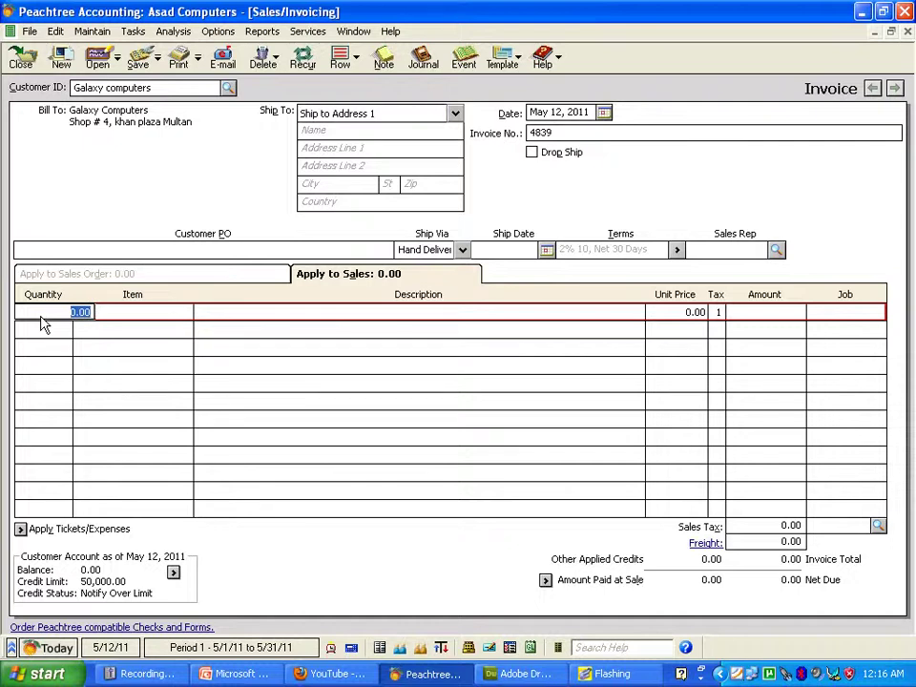
text(2)
click(161, 319)
click(185, 312)
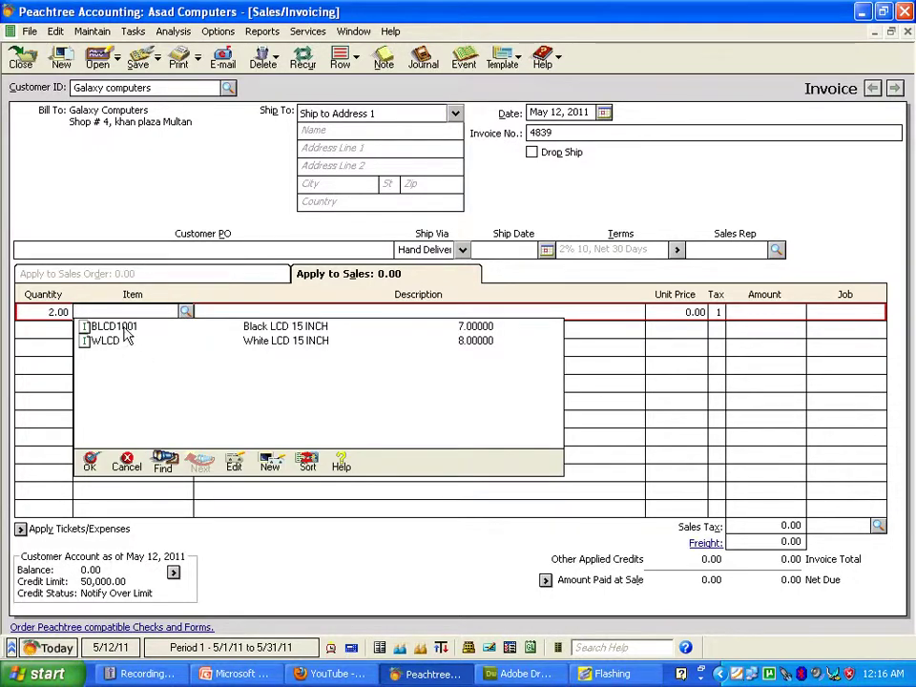
double_click(124, 328)
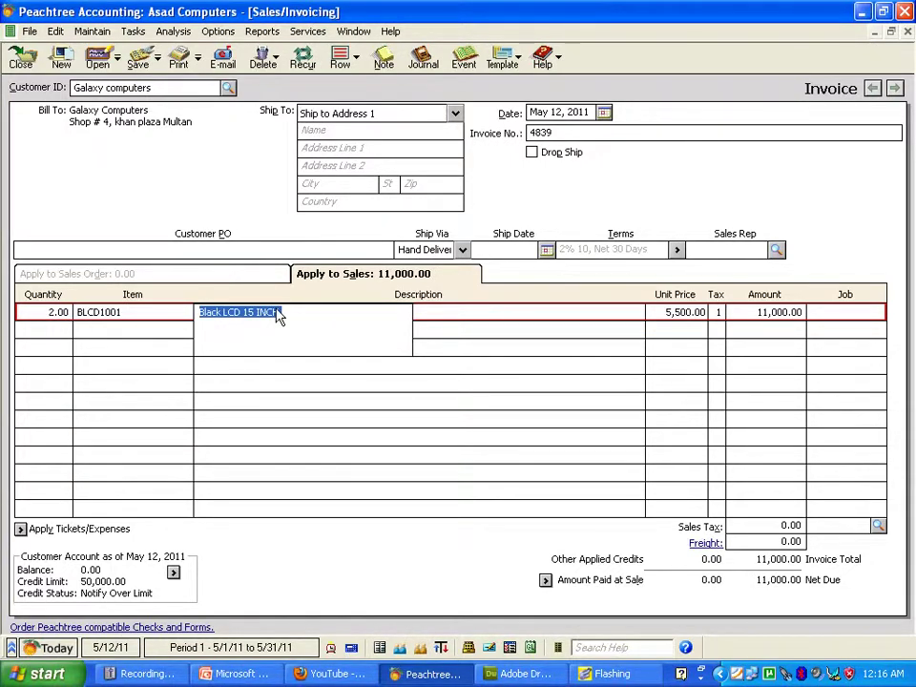
text(Sold)
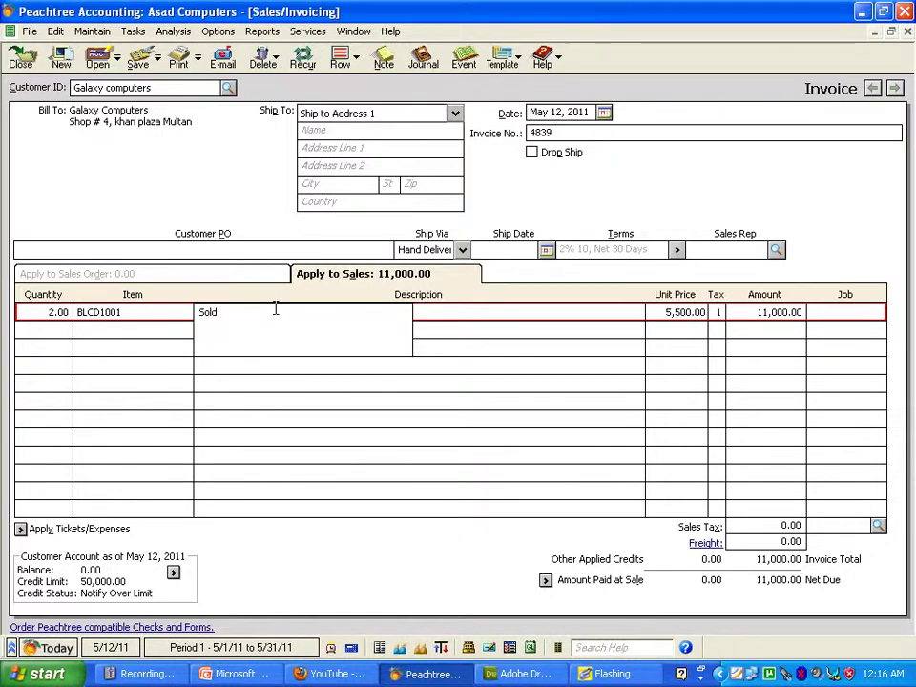
text( 2 black lcds)
key(Tab)
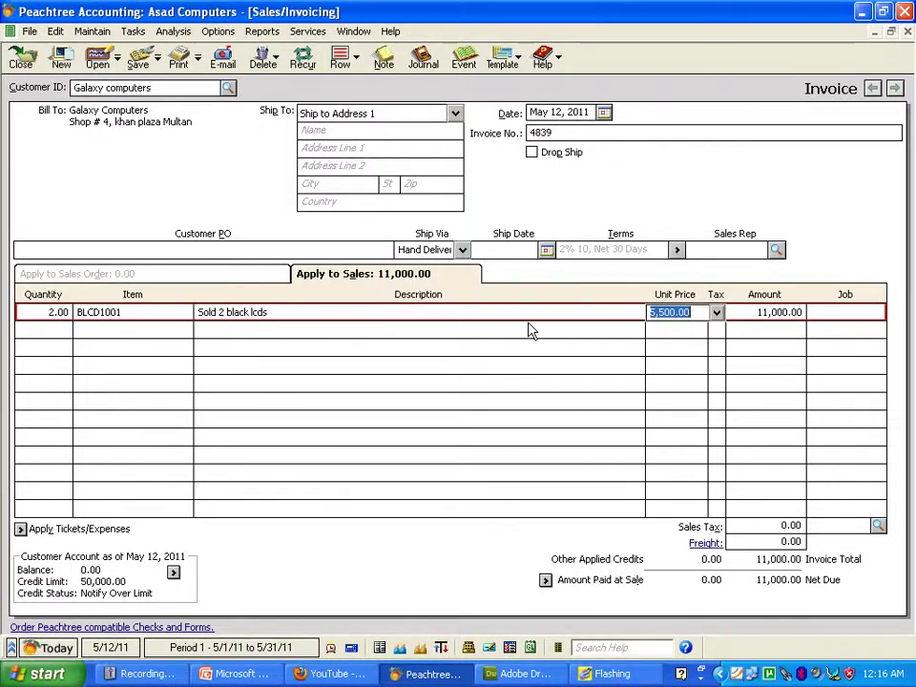
- Set the unit price of the BLCD1001 line to Price Level 2, 4,800.00
click(717, 313)
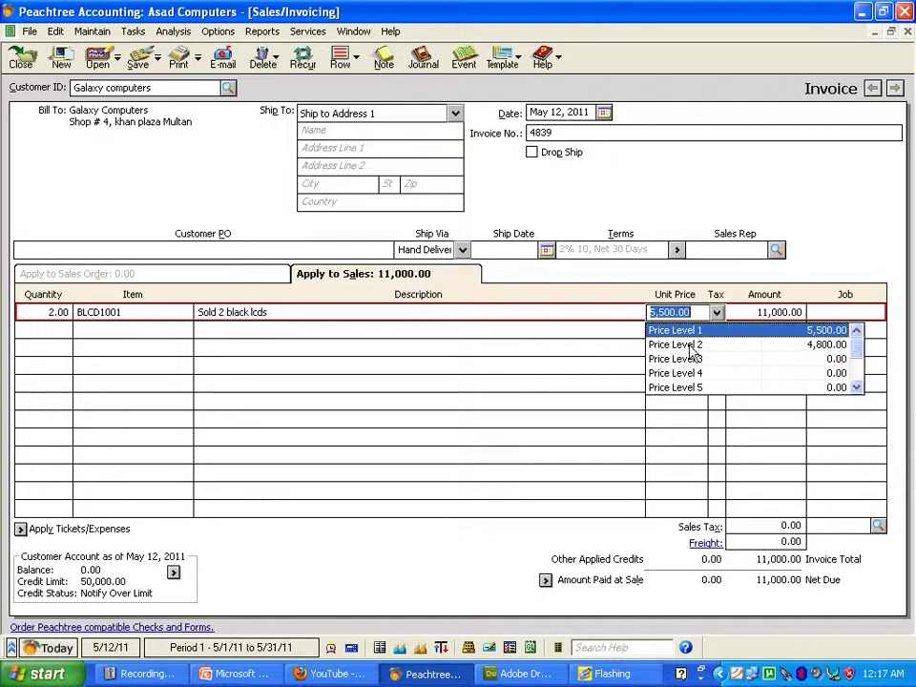
click(693, 334)
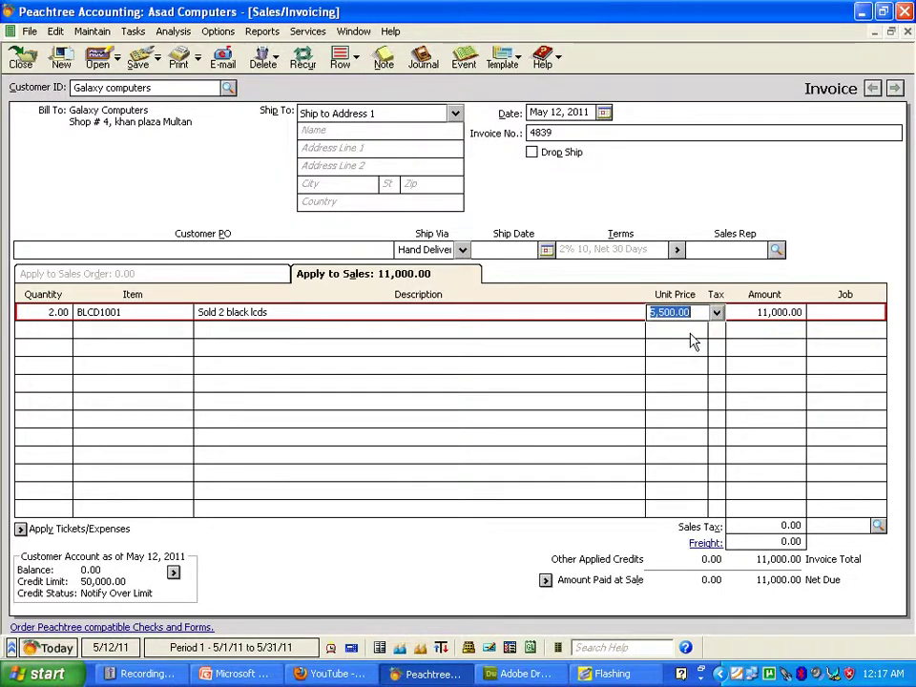
click(717, 314)
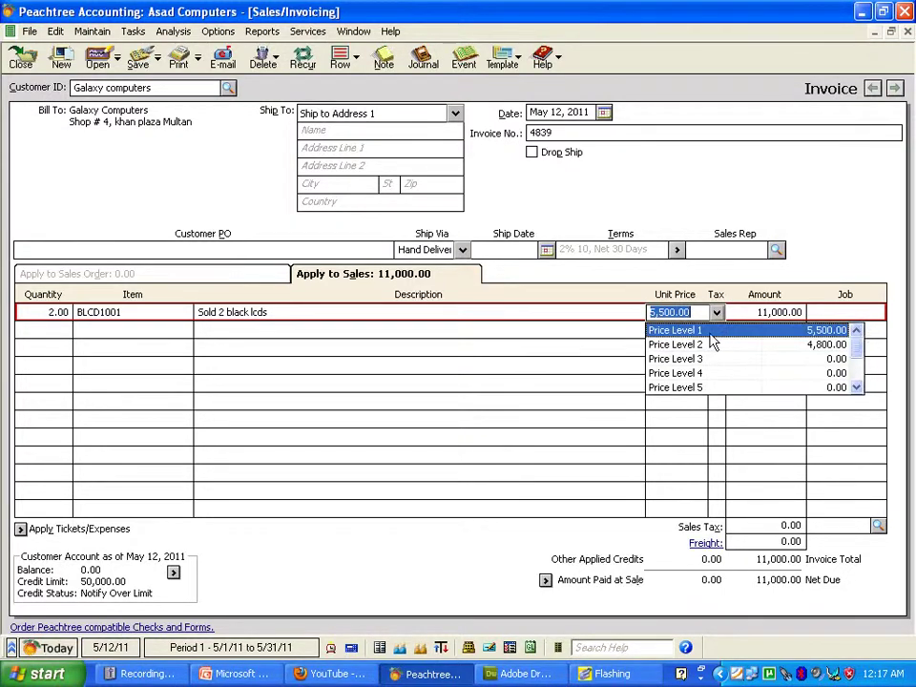
click(707, 346)
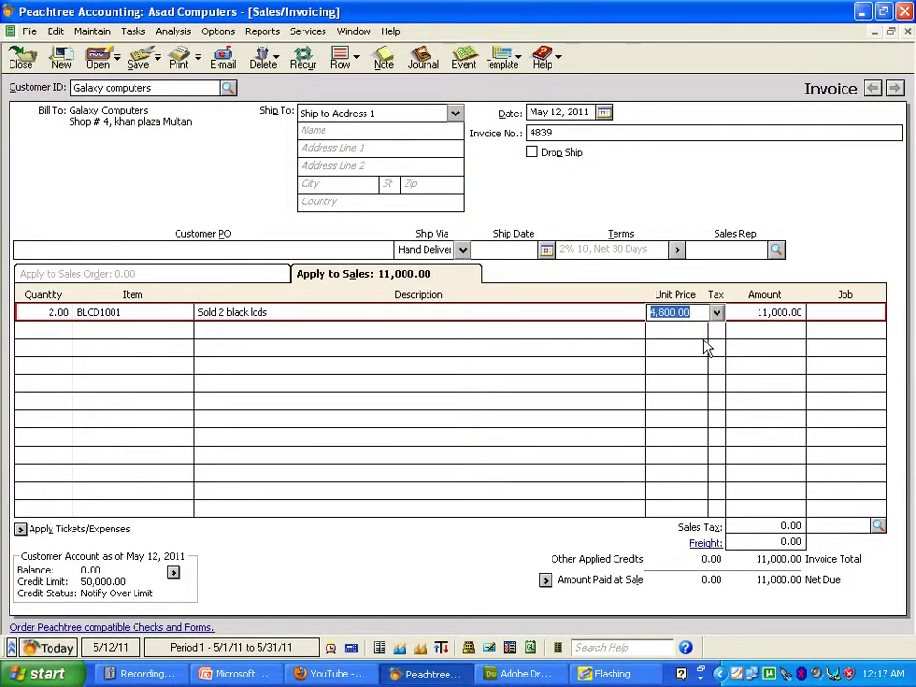
- Add a second invoice line with quantity 2 of item WLCD
click(56, 330)
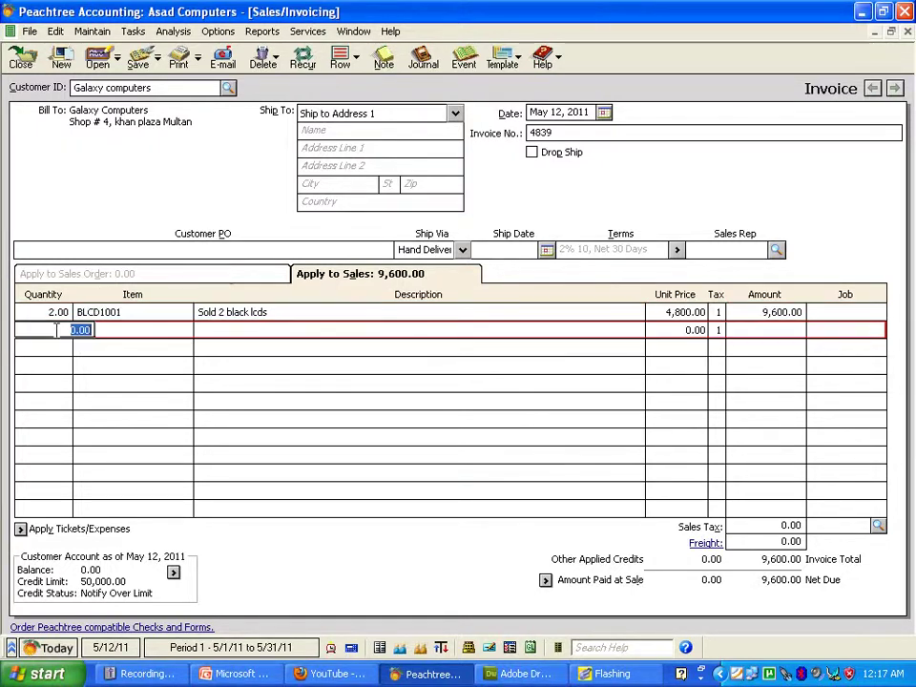
text(2)
key(Tab)
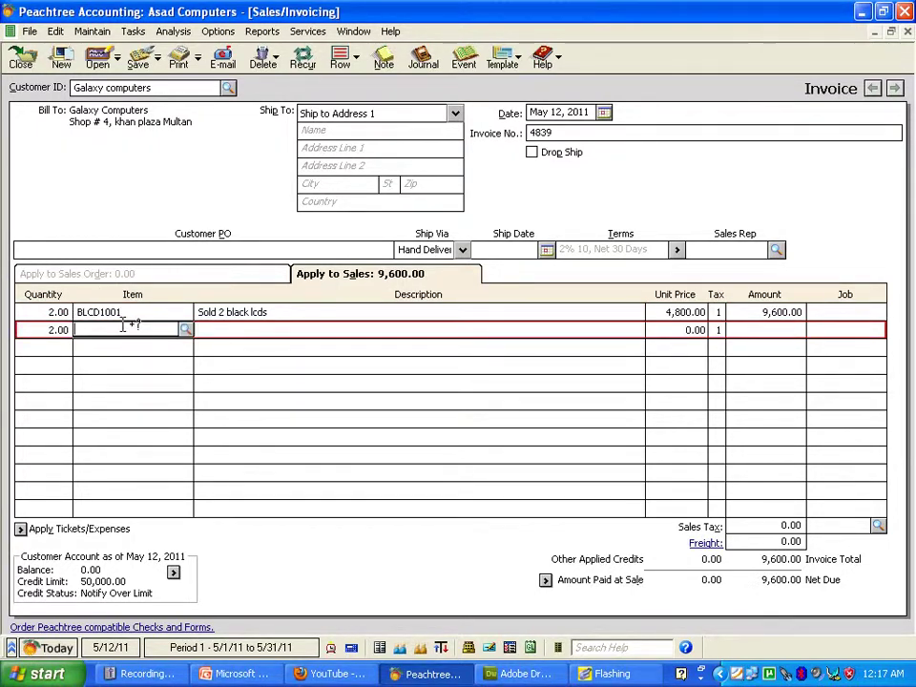
click(185, 329)
double_click(105, 361)
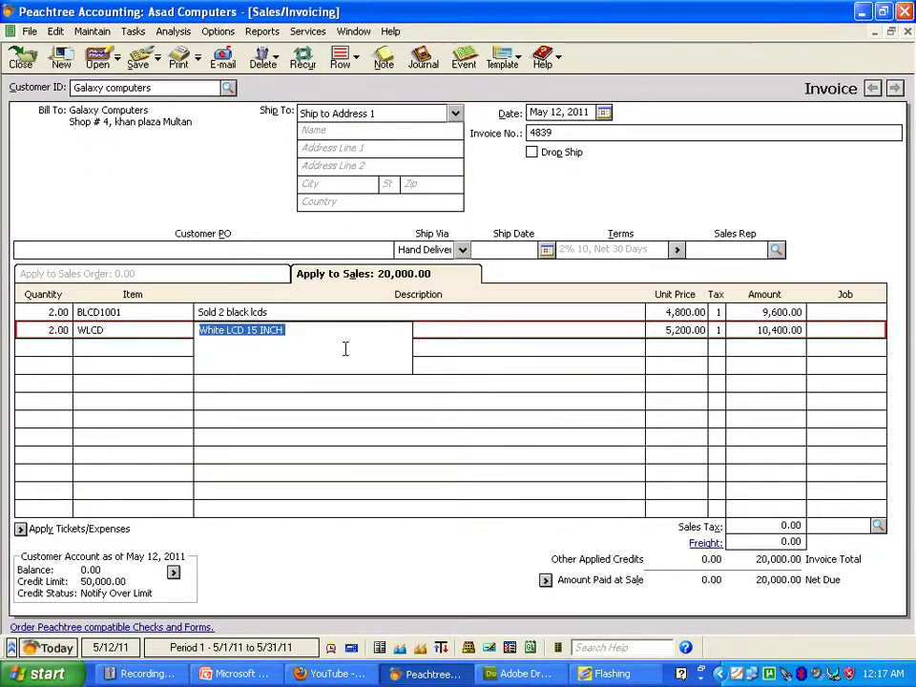
- Describe the WLCD invoice line as "Sold 2 white Lcds" and set its unit price to Price Level 2, 4,400.00
text(Sold 2 )
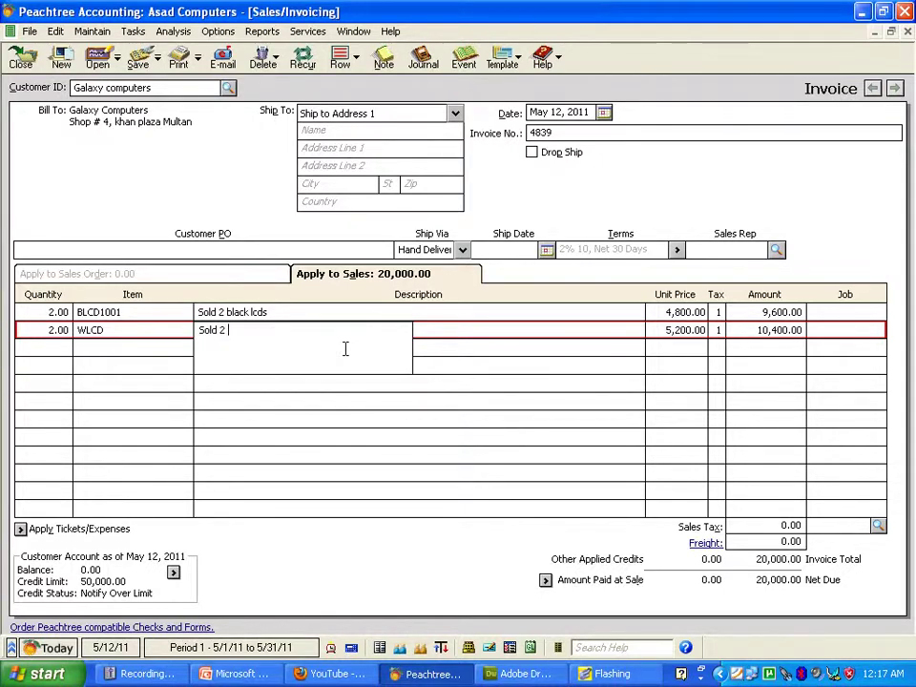
text(white Lcds)
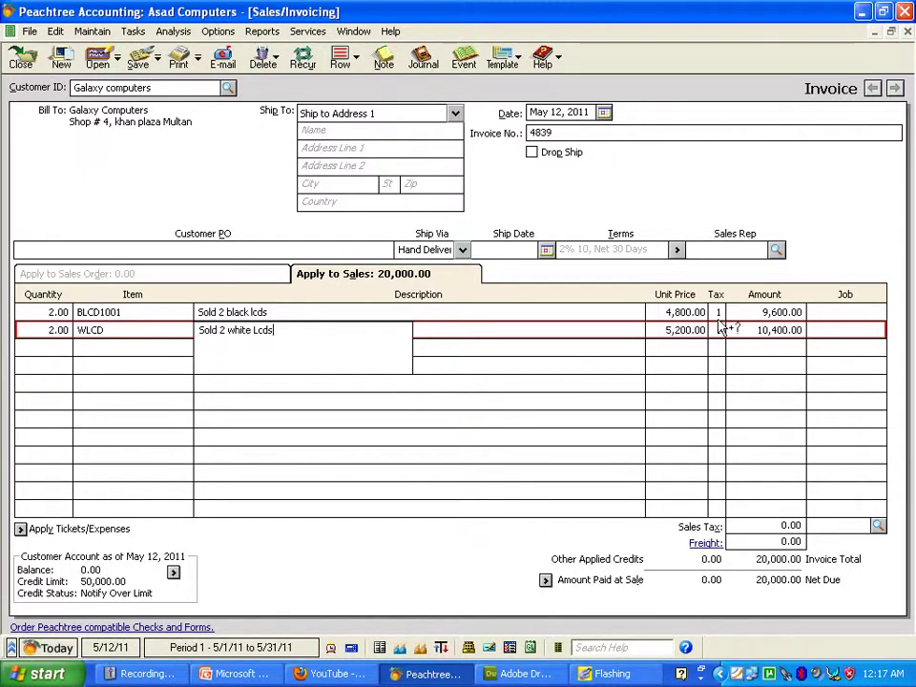
click(647, 332)
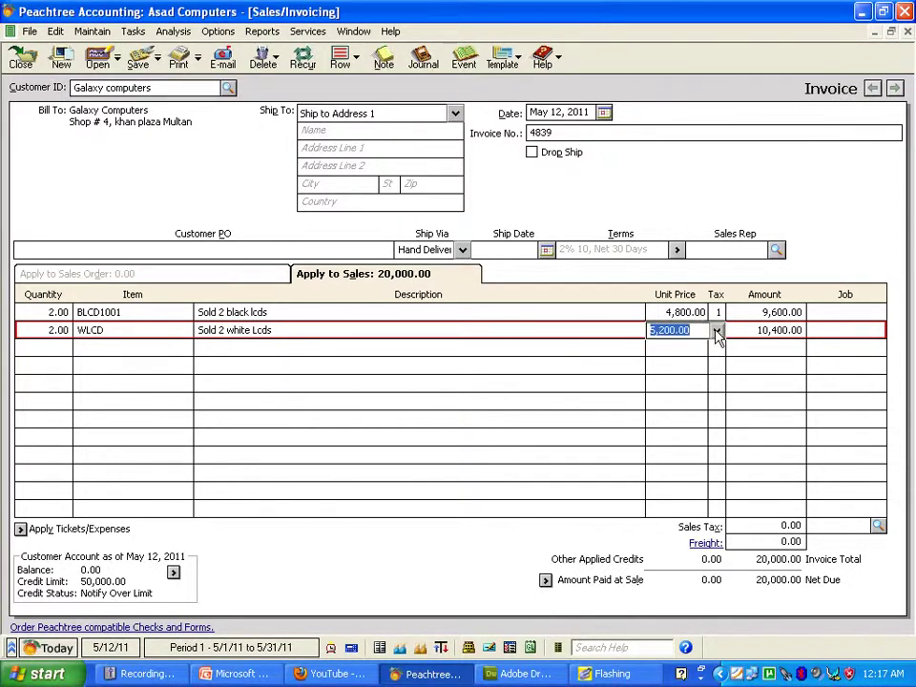
click(717, 331)
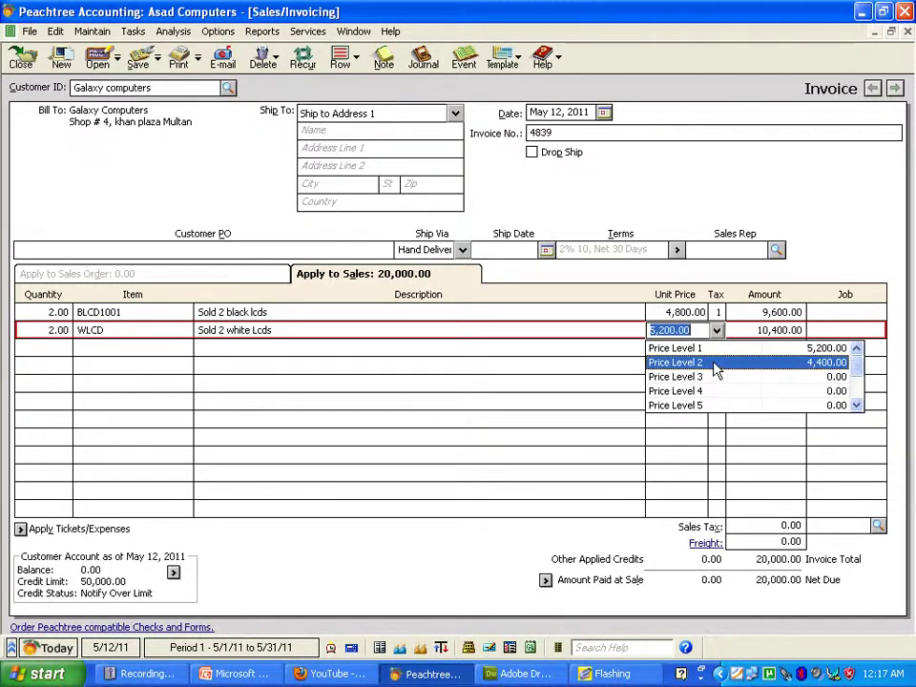
click(711, 364)
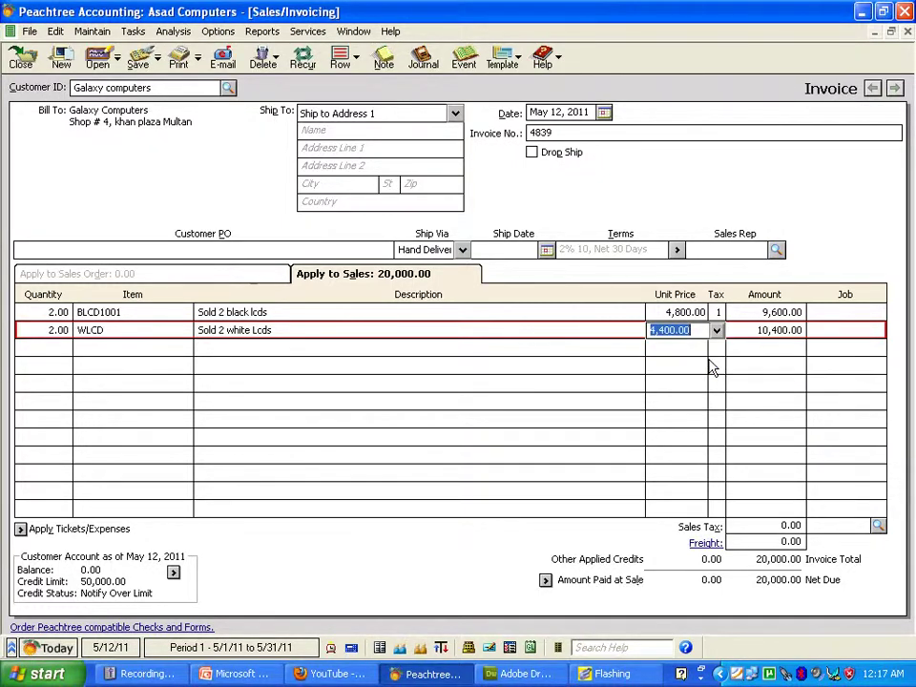
click(742, 330)
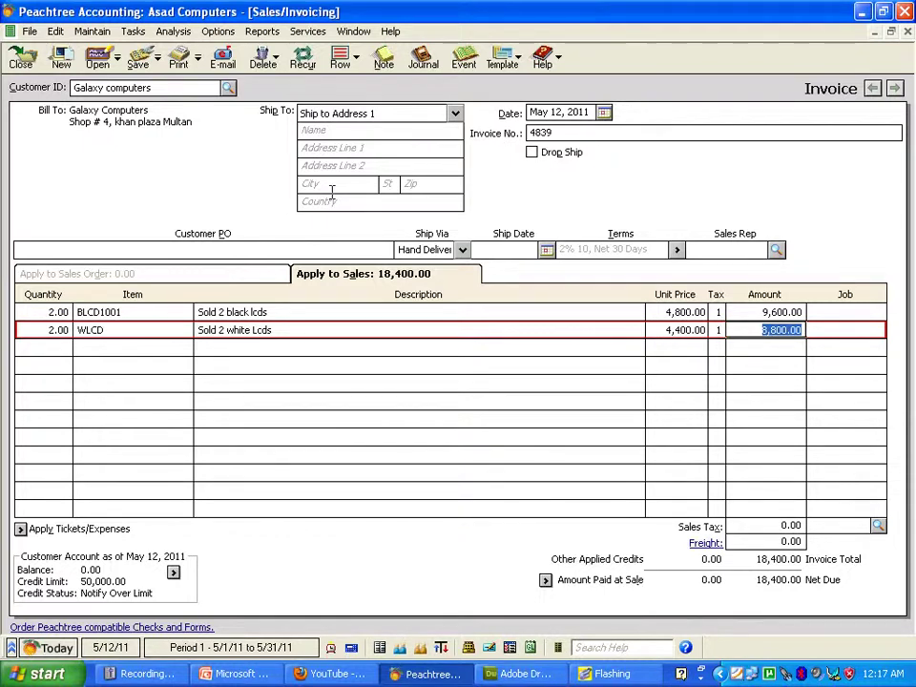
- Save the completed sales invoice and close the Sales/Invoicing window
click(139, 60)
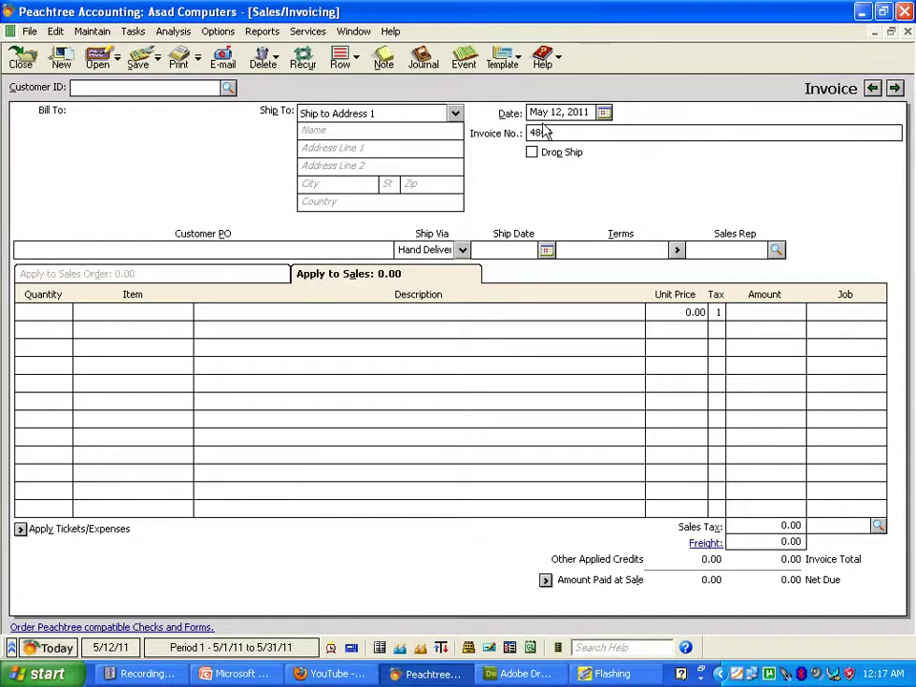
click(908, 32)
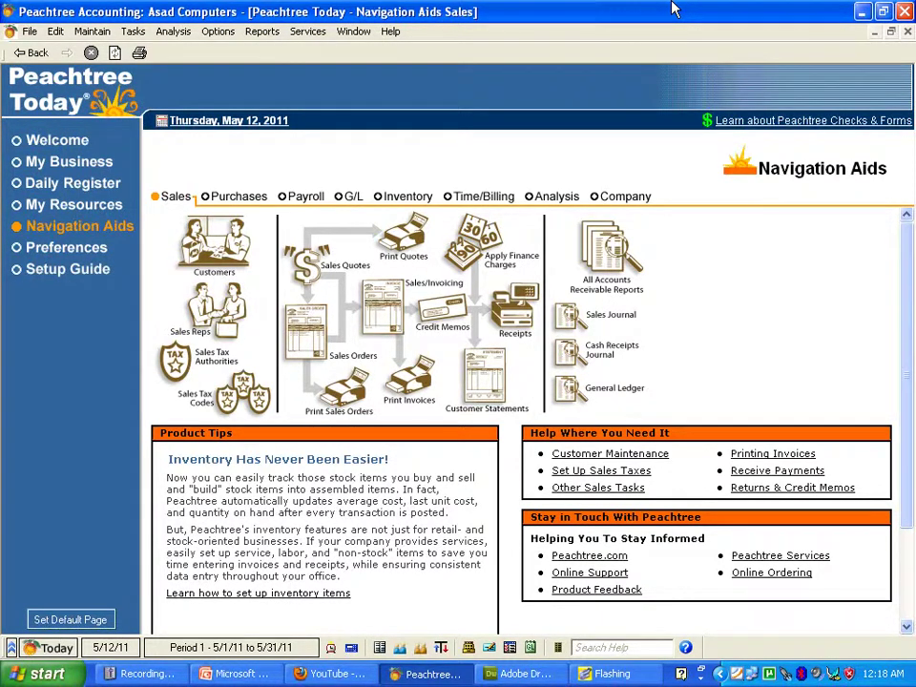
- Open the Inventory Stock Status Report from the inventory reports
click(267, 32)
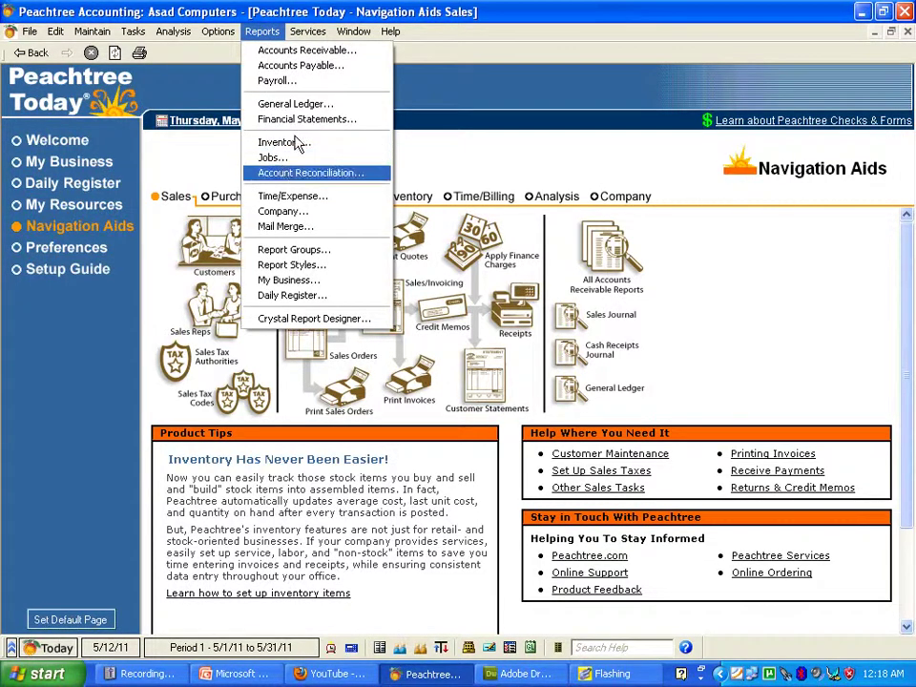
click(289, 150)
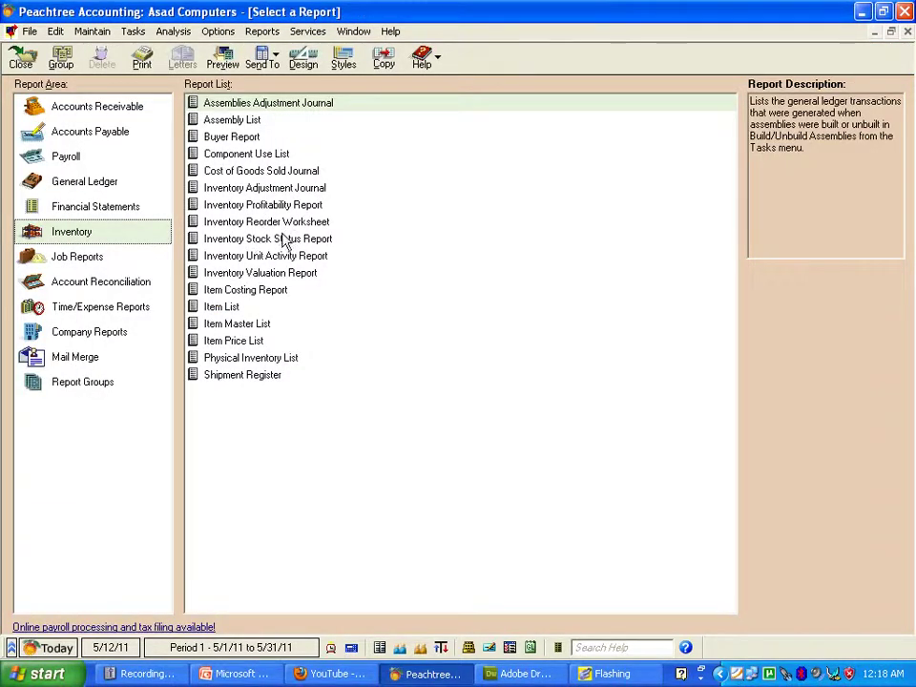
double_click(272, 239)
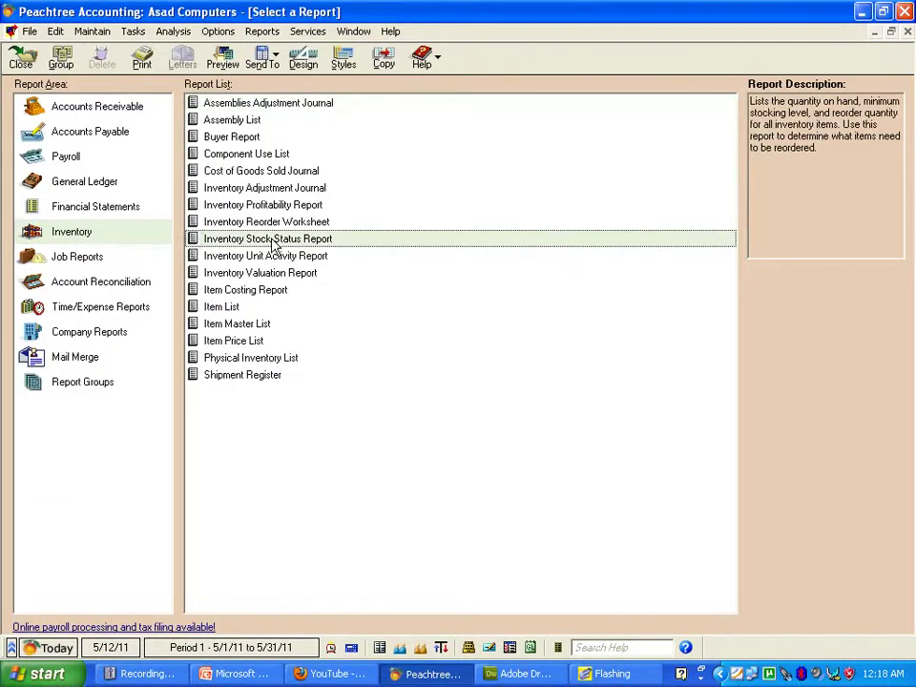